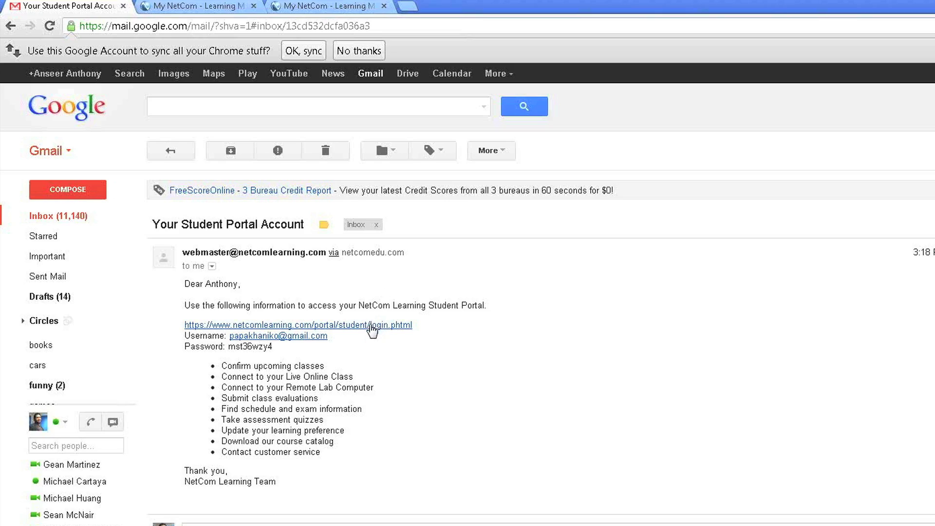
# Open the Student Portal login page and enter the account username from the autofill suggestion.
pyautogui.click(372, 327)
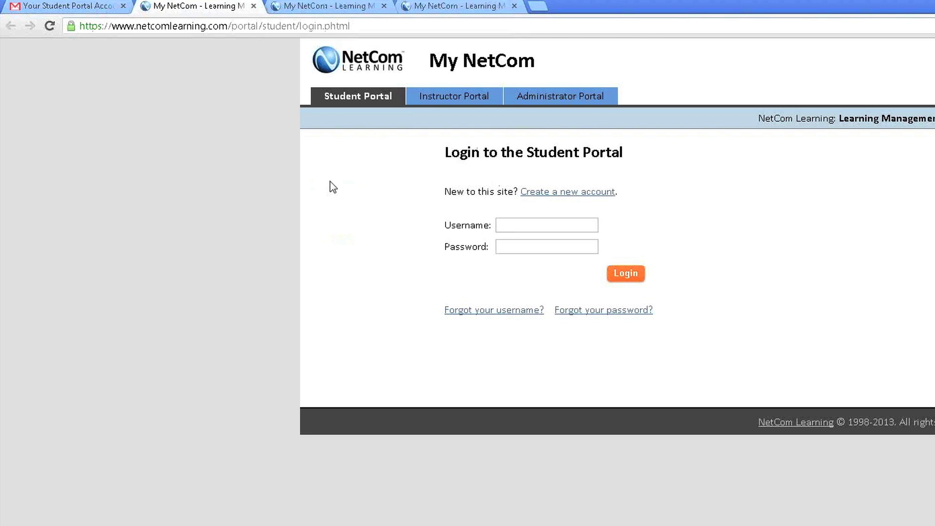
pyautogui.click(510, 226)
pyautogui.write('papa')
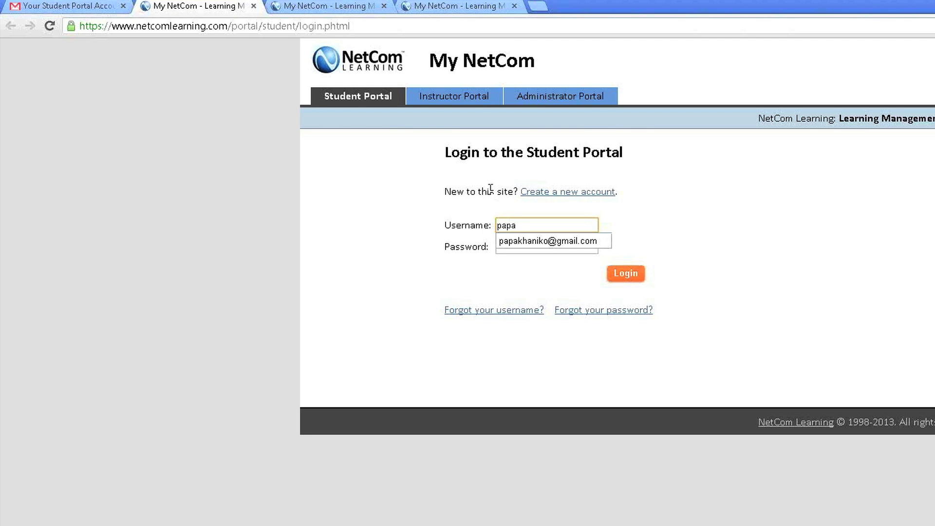
pyautogui.press('Down')
pyautogui.press('Return')
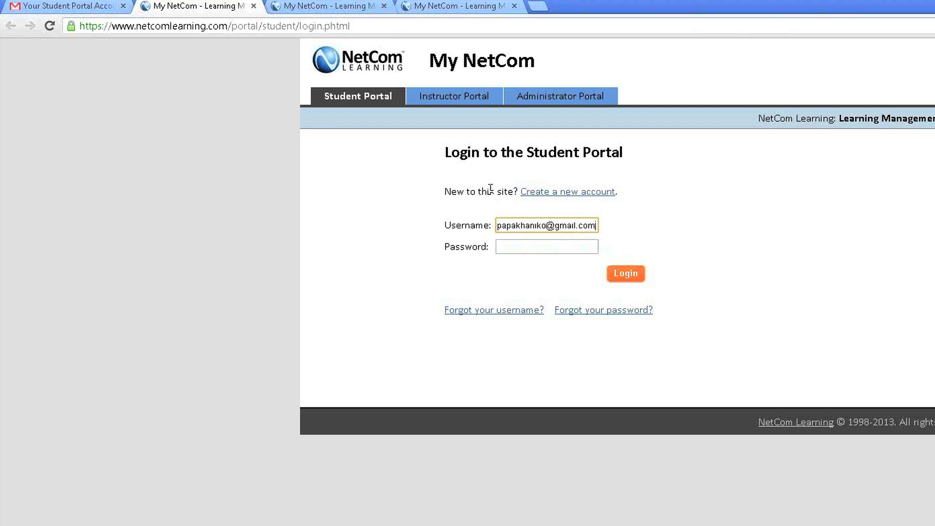
# Copy the password from the Gmail message into the Password field and log in.
pyautogui.click(73, 6)
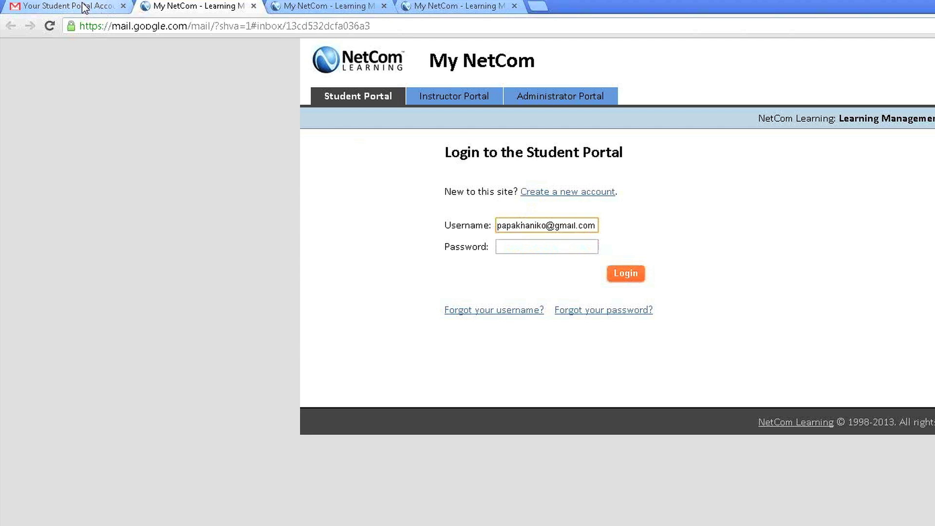
pyautogui.moveTo(273, 347); pyautogui.dragTo(231, 345)
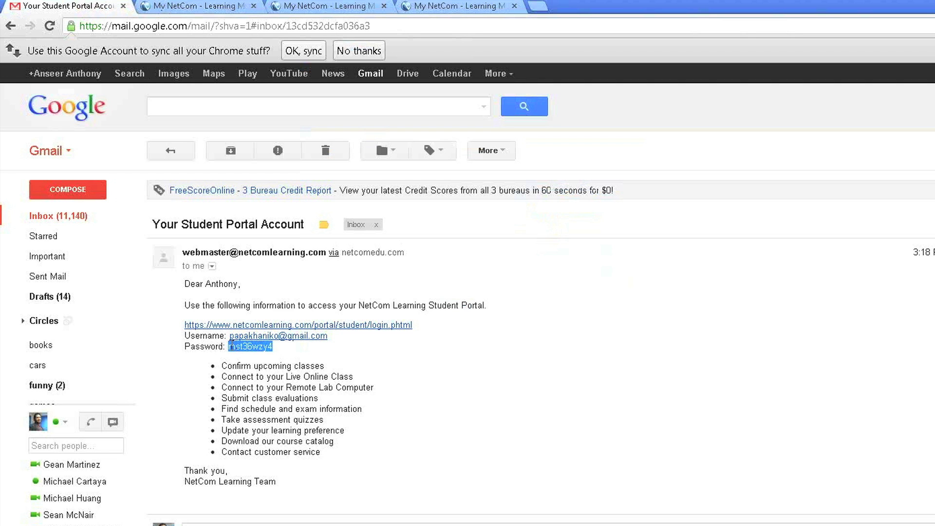
pyautogui.click(215, 7)
pyautogui.click(525, 253)
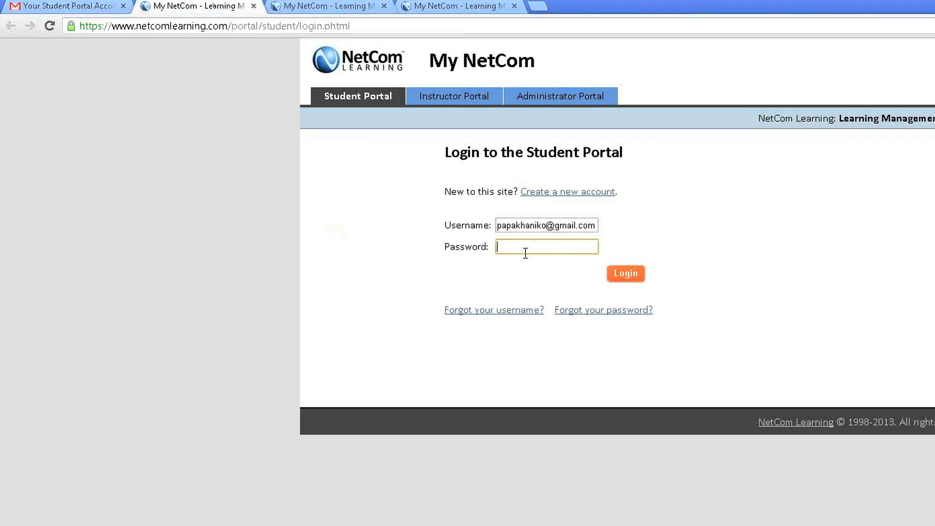
pyautogui.hotkey('ctrl', 'v')
pyautogui.click(626, 275)
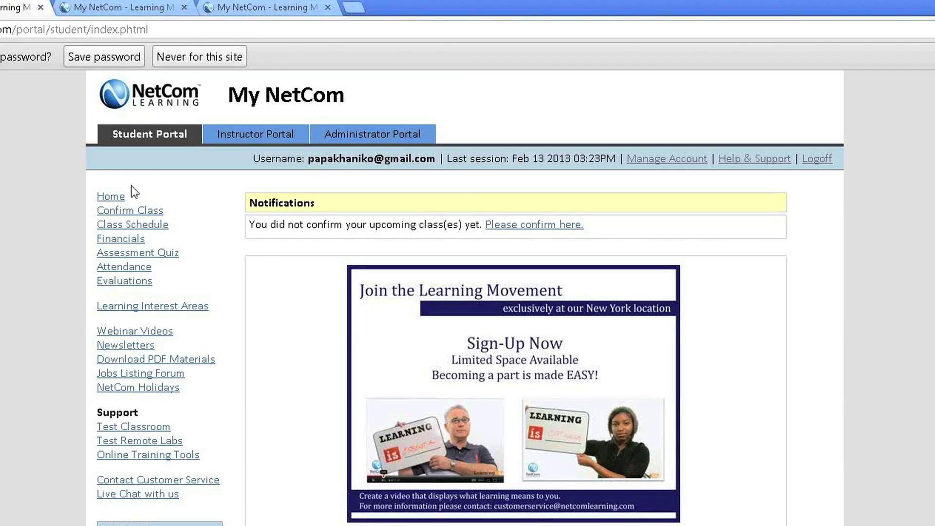
# Open Confirm Class to list the boot camps awaiting confirmation.
pyautogui.click(121, 212)
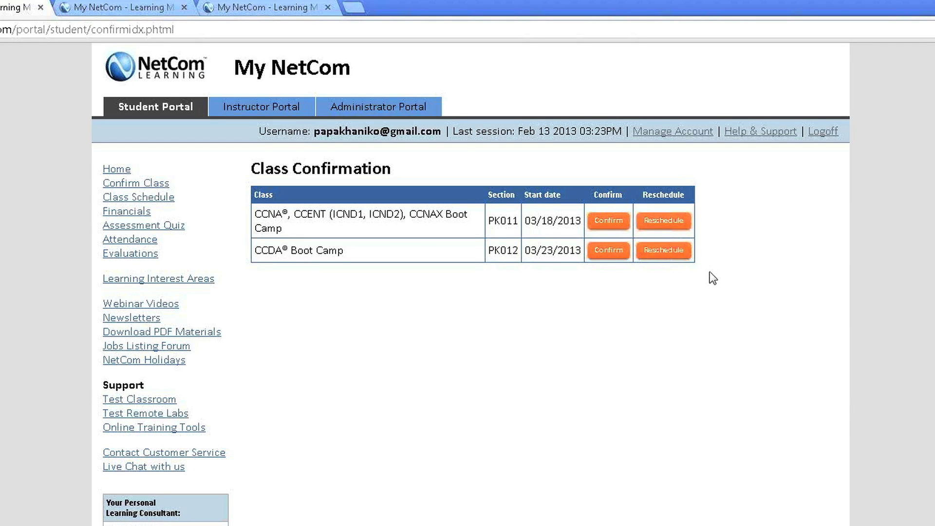
# Start a reschedule request for the CCNA boot camp and focus the Reason field.
pyautogui.click(664, 222)
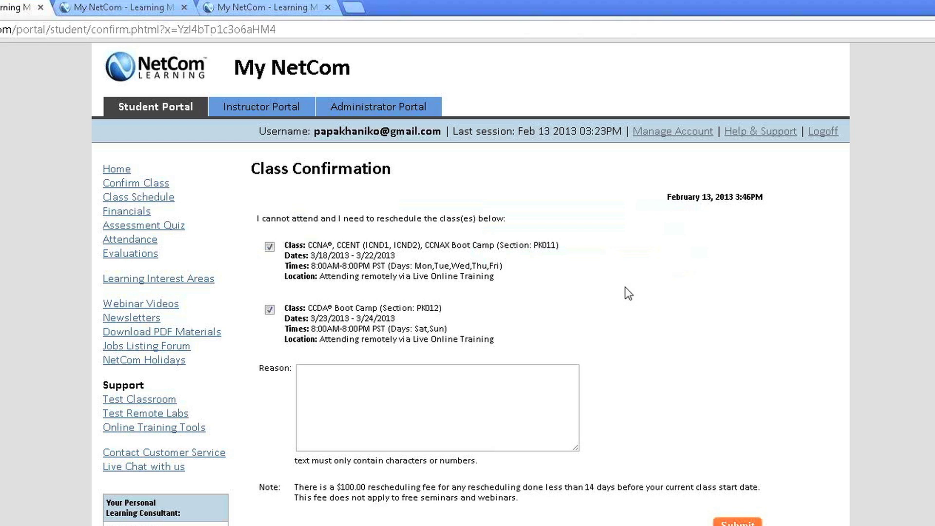
pyautogui.click(449, 386)
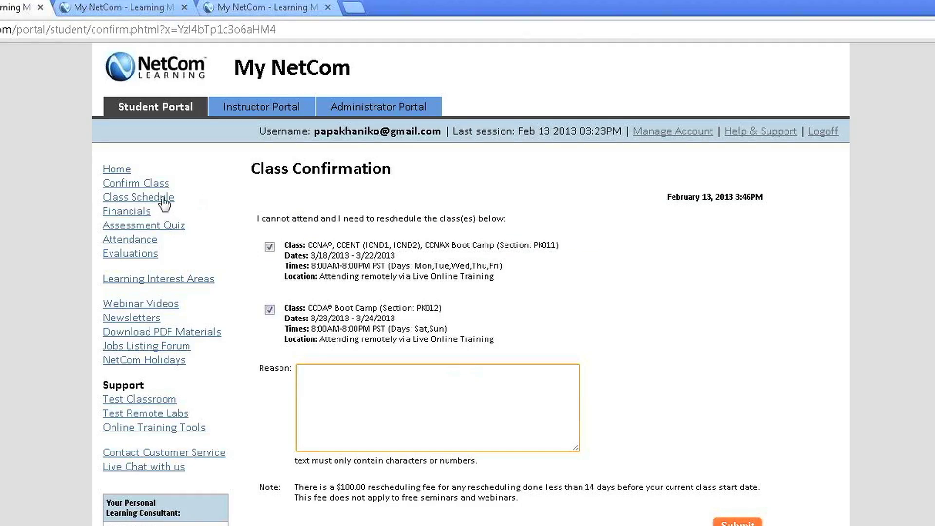
# Switch to the Class Schedule page showing the CCDA and CCNA boot camps.
pyautogui.click(149, 200)
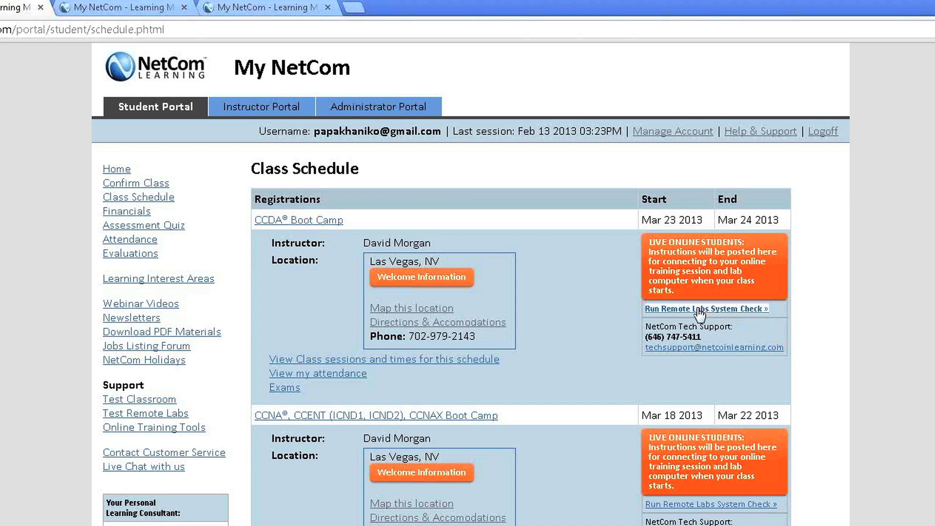
# Run the Remote Labs system check, then join today's CCNA class from the schedule.
pyautogui.click(698, 309)
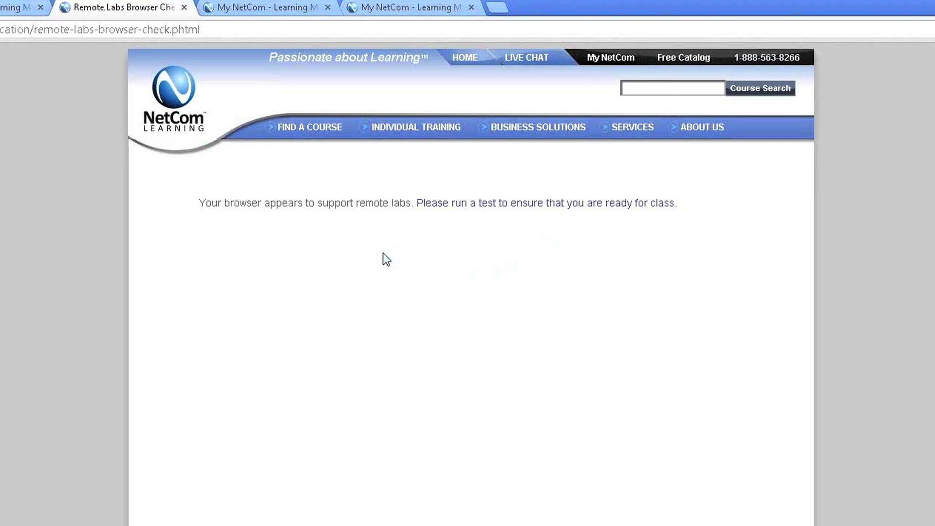
pyautogui.hotkey('ctrl', 'shift', 'Tab')
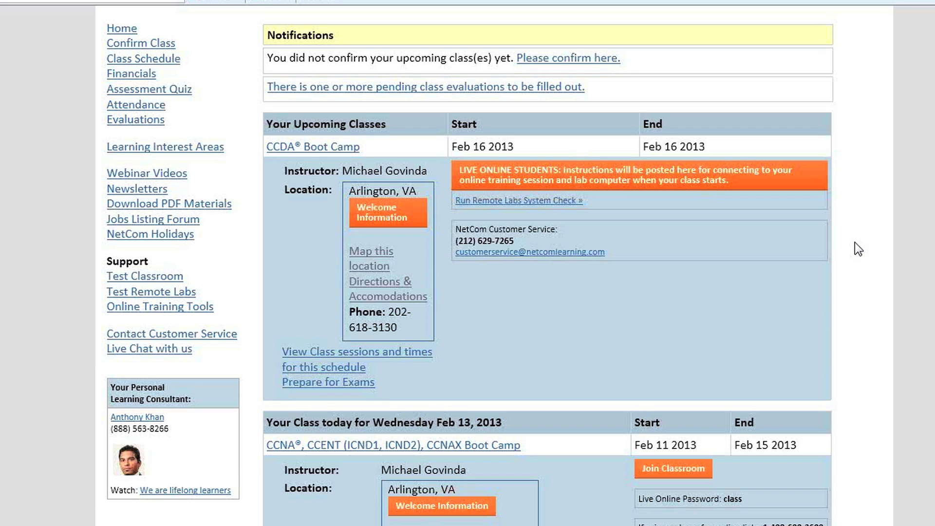
pyautogui.scroll(-7, 852, 239)
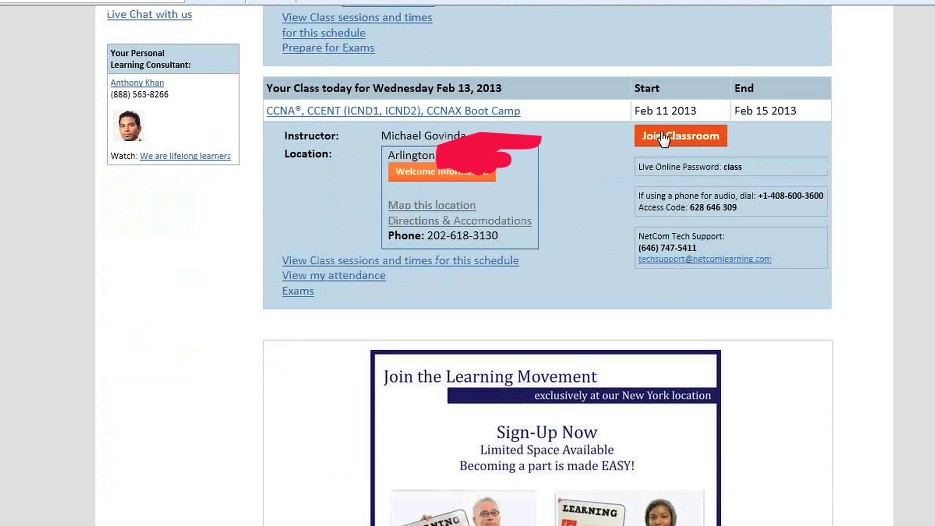
pyautogui.click(664, 139)
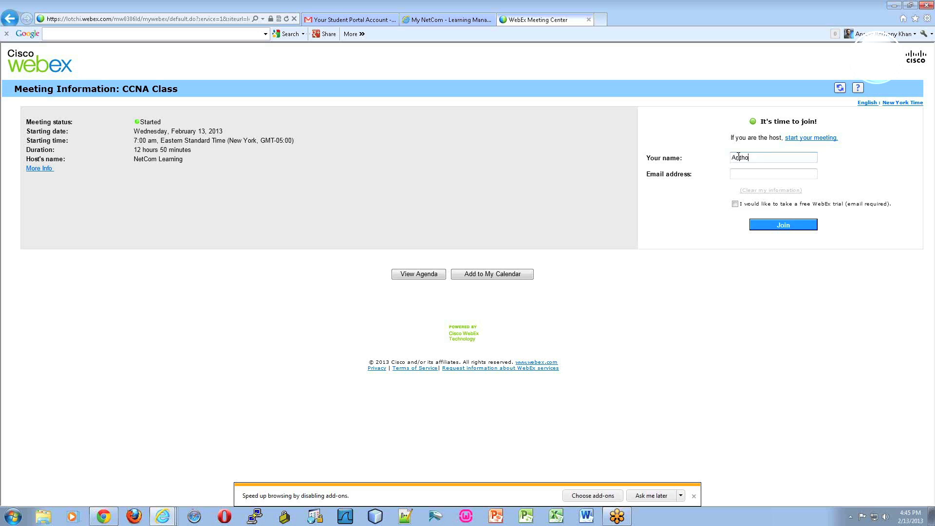
# Join the WebEx CCNA Class meeting with your name and e-mail, then download and run the client.
pyautogui.write('ny Kha')
pyautogui.press('Tab')
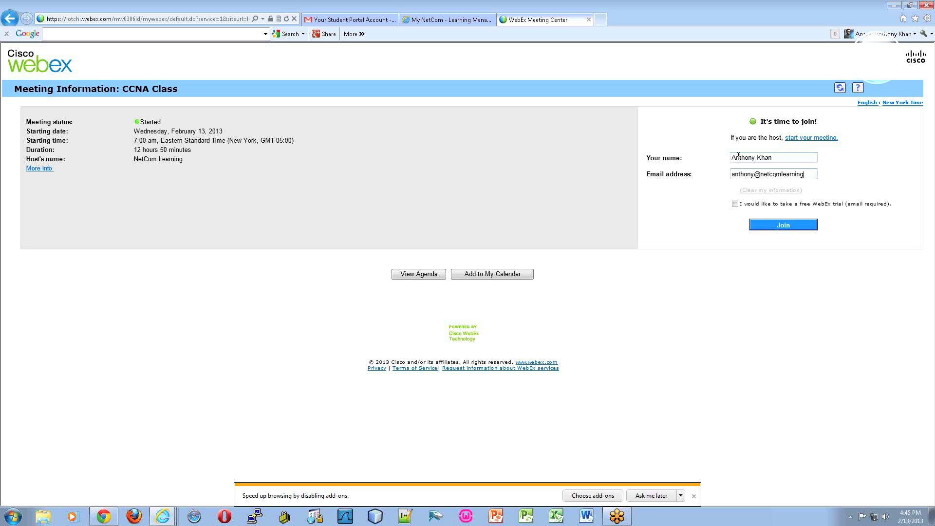
pyautogui.press('Return')
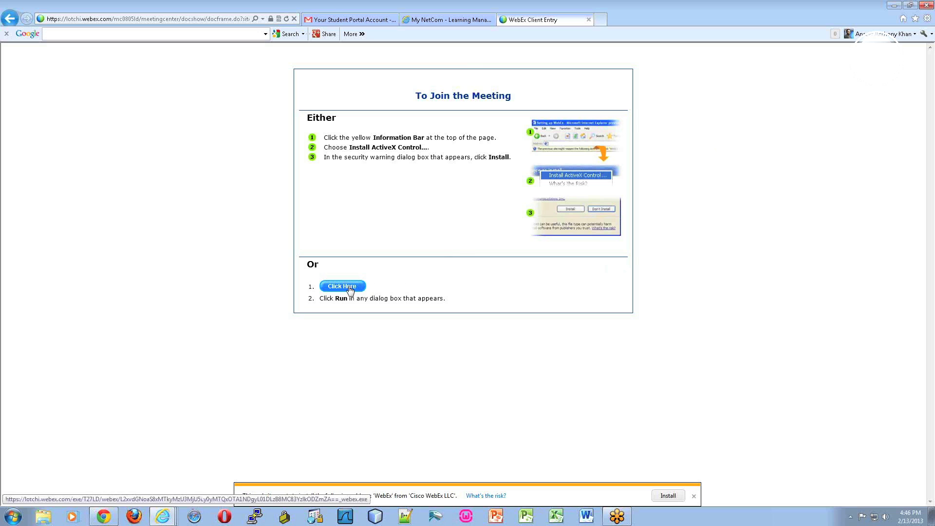
pyautogui.click(349, 288)
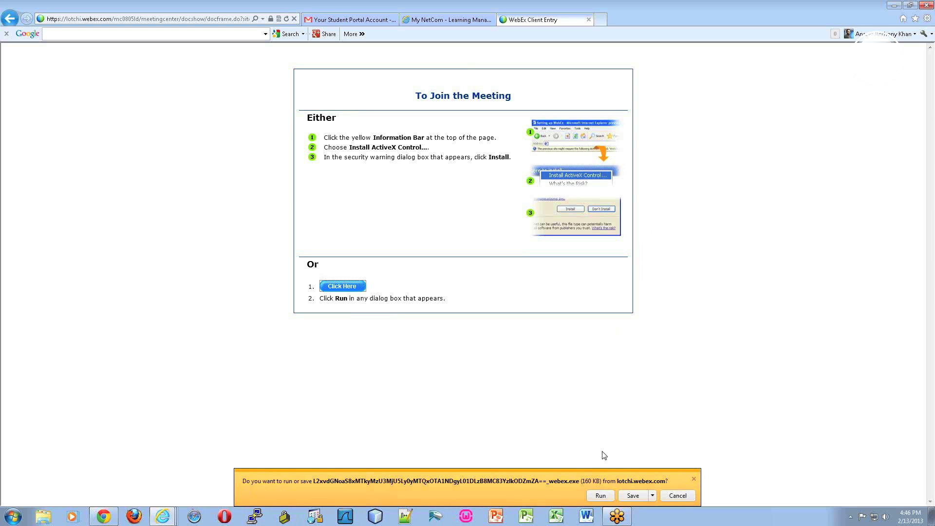
pyautogui.click(601, 496)
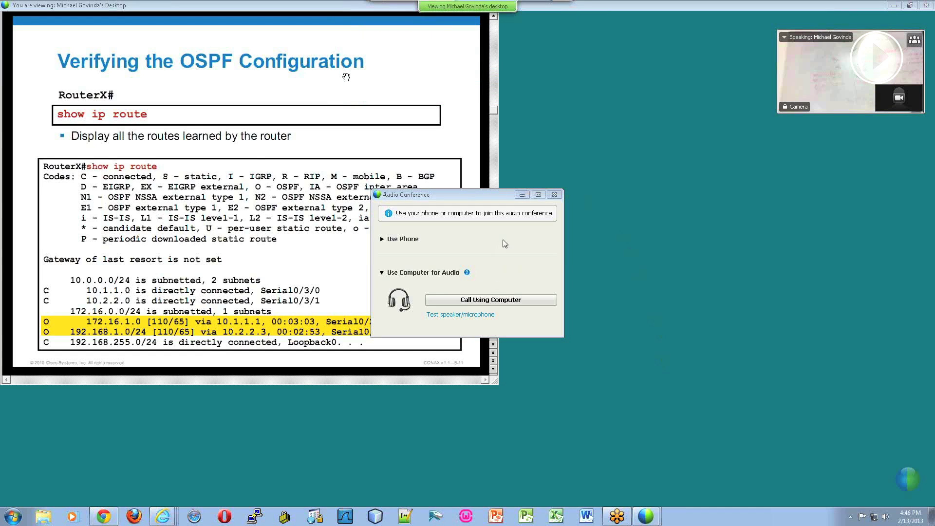
# Move the Audio Conference window up and to the right out of the way.
pyautogui.click(459, 196)
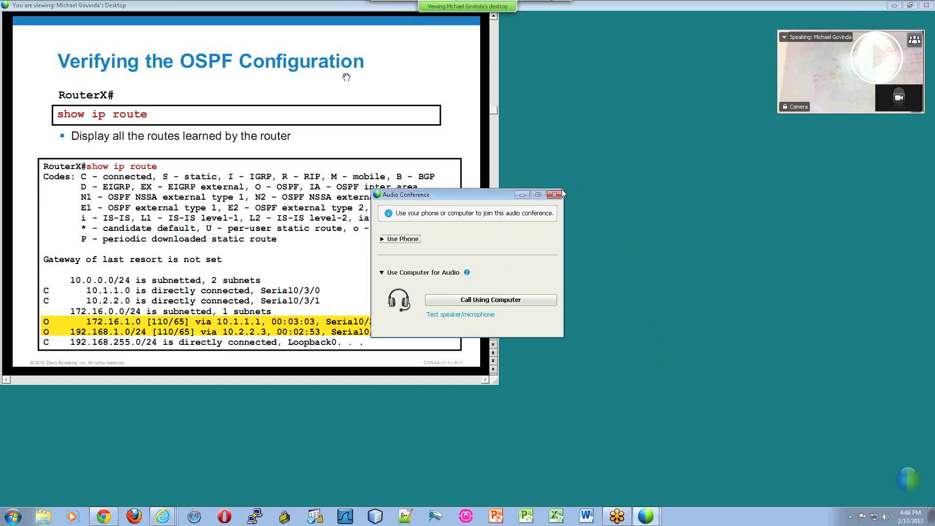
pyautogui.moveTo(495, 195); pyautogui.dragTo(609, 154)
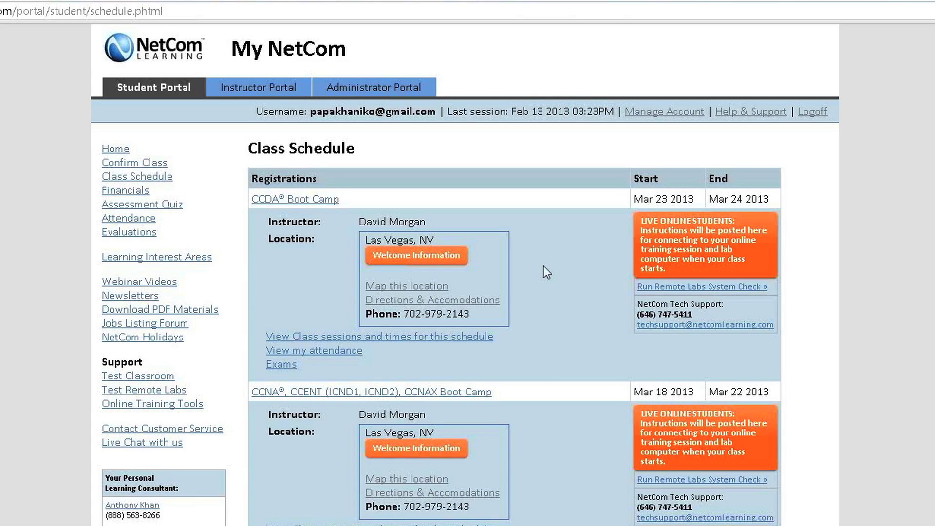
# Read through the Las Vegas welcome information, then check the balance due under Financials.
pyautogui.click(415, 263)
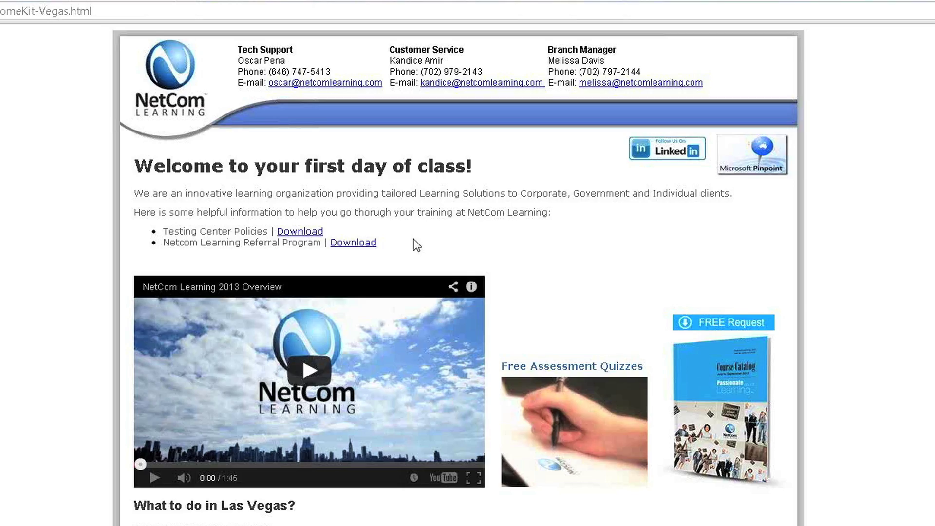
pyautogui.scroll(-3, 413, 244)
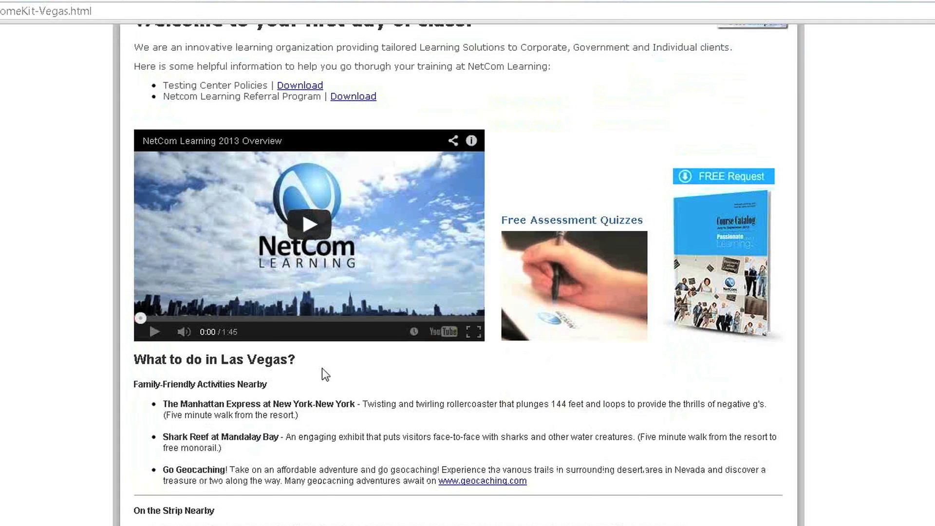
pyautogui.scroll(-3, 324, 373)
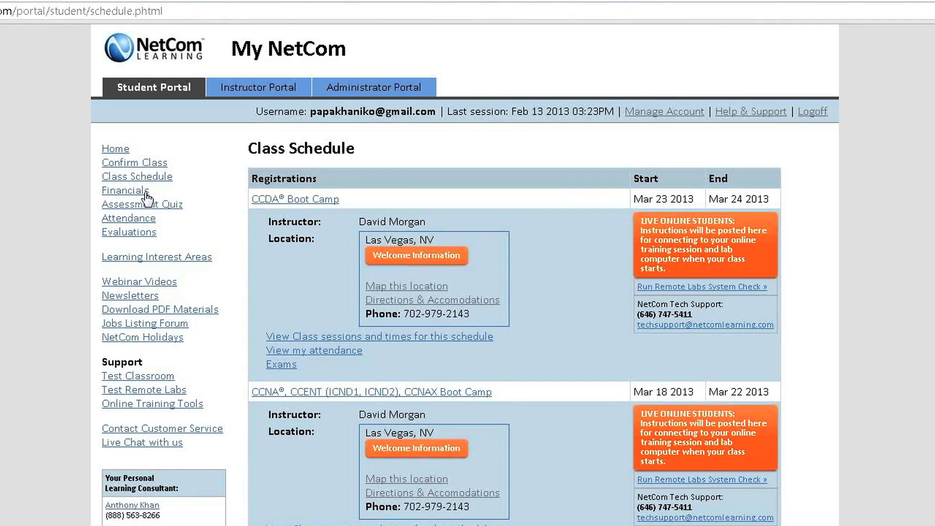
pyautogui.click(140, 190)
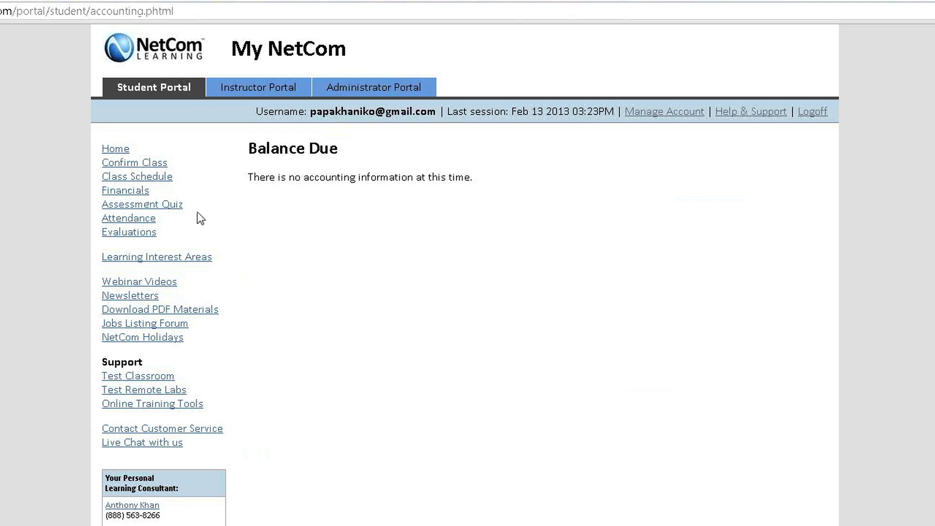